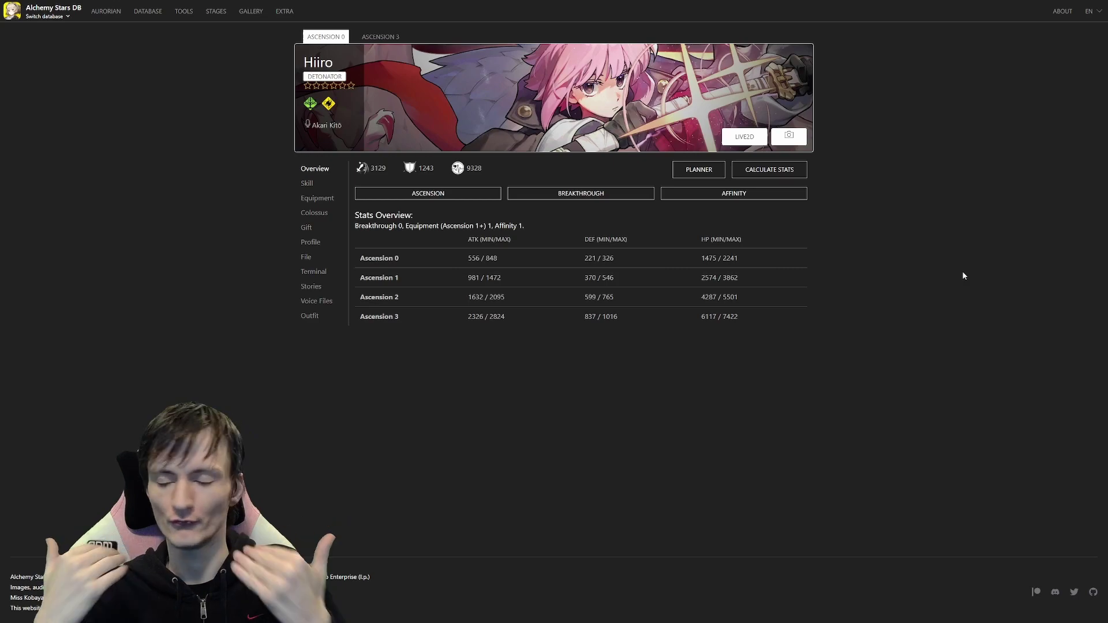
Step: Advance from Hiiro's page to Louise's overview and its ascension stats table
key(Right)
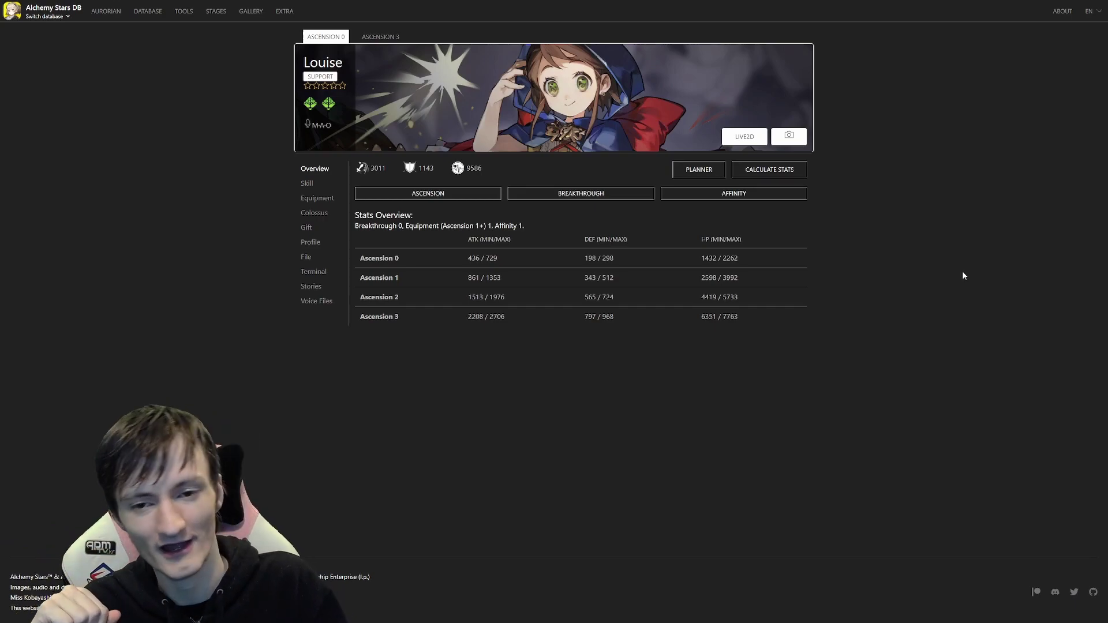
Step: Review Louise's Wonderland Tales skill and Thunderclap equipment passive, then open Uriah's page
click(308, 182)
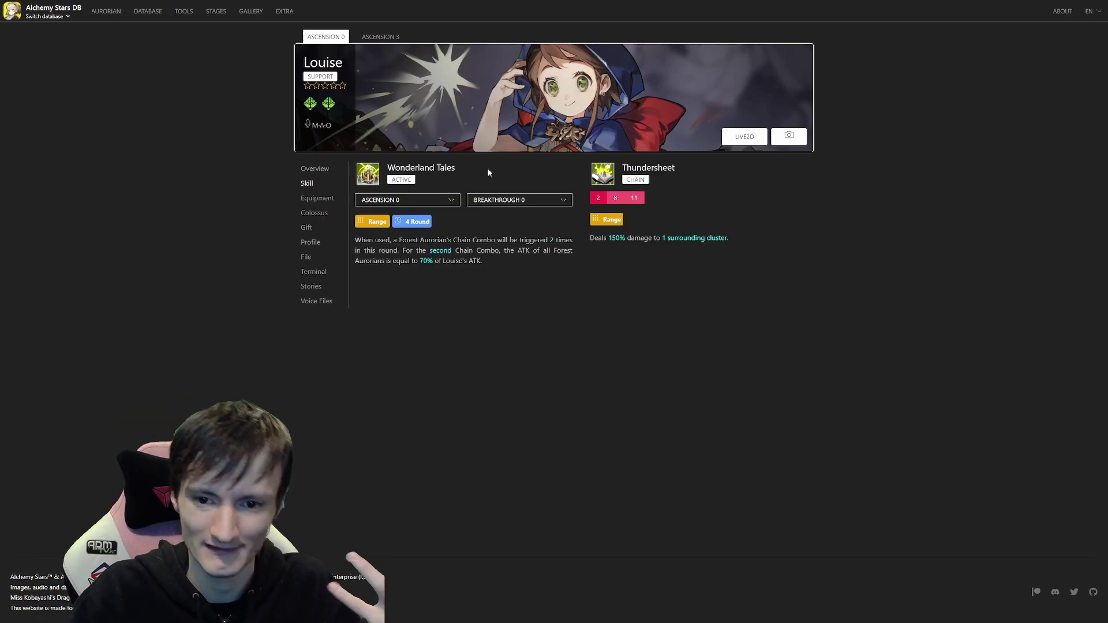
triple_click(511, 251)
click(520, 257)
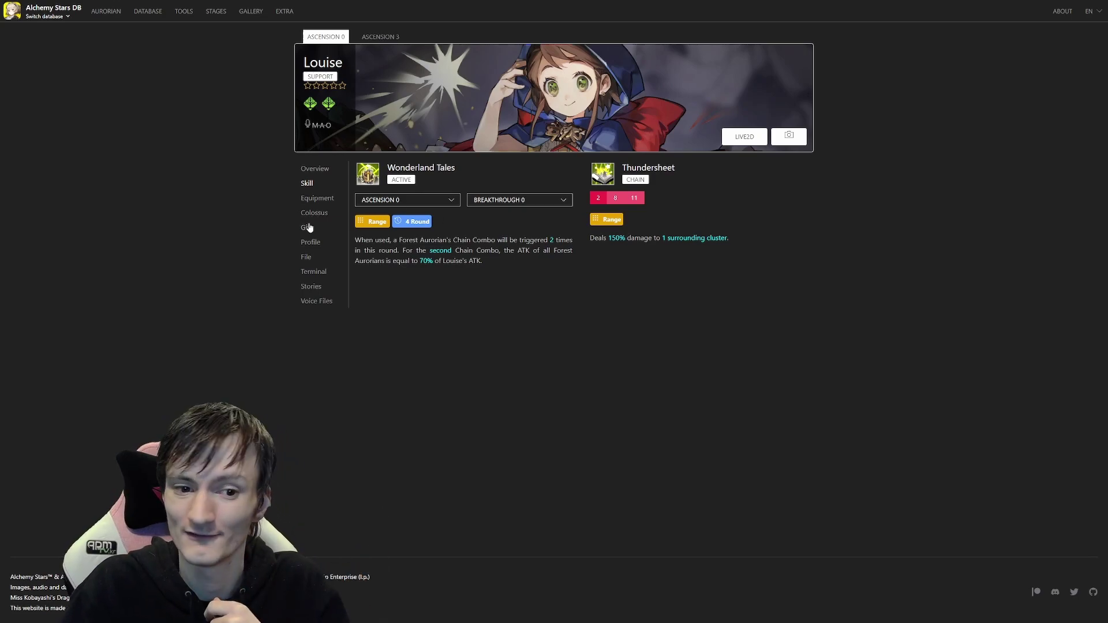
click(313, 199)
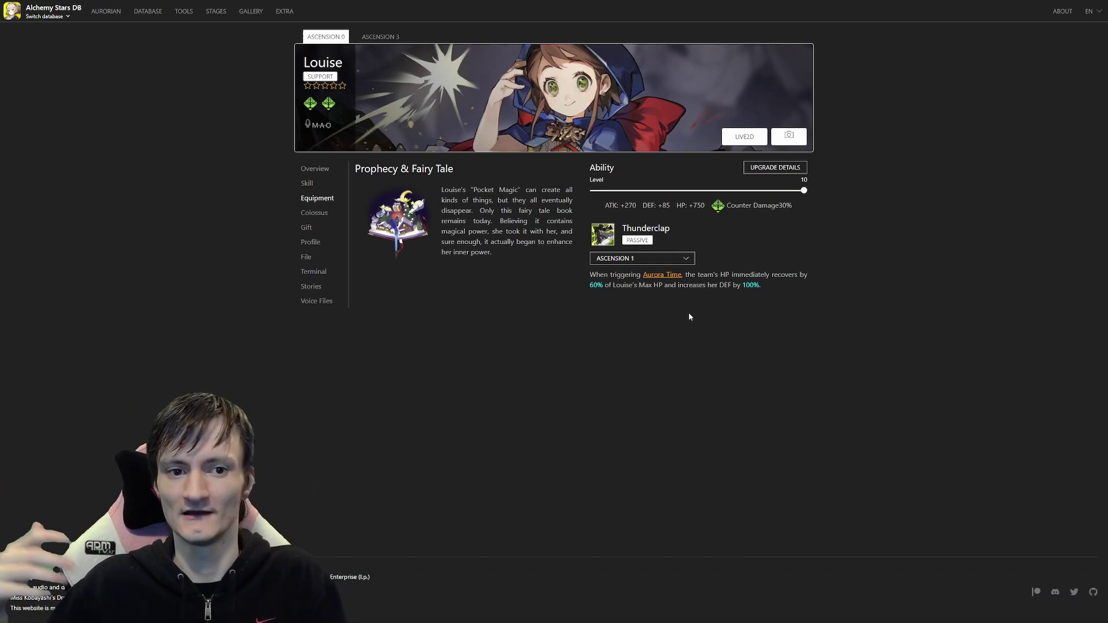
key(alt+Left)
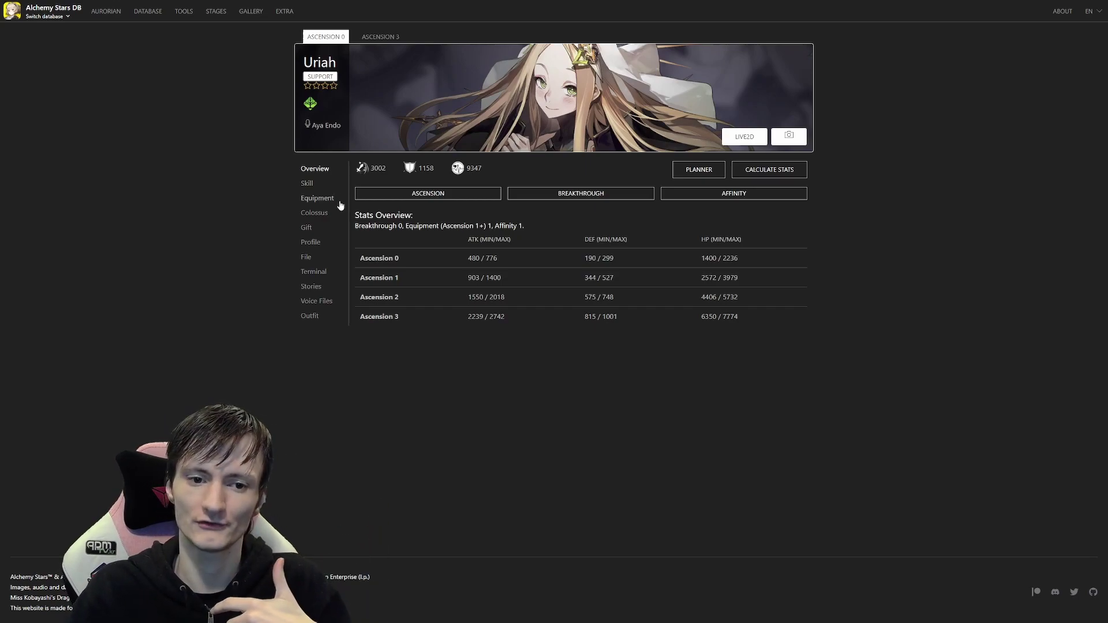
Step: View Uriah's Vines of Prayer and Prayer of Healing skills, then move to Michael
click(307, 183)
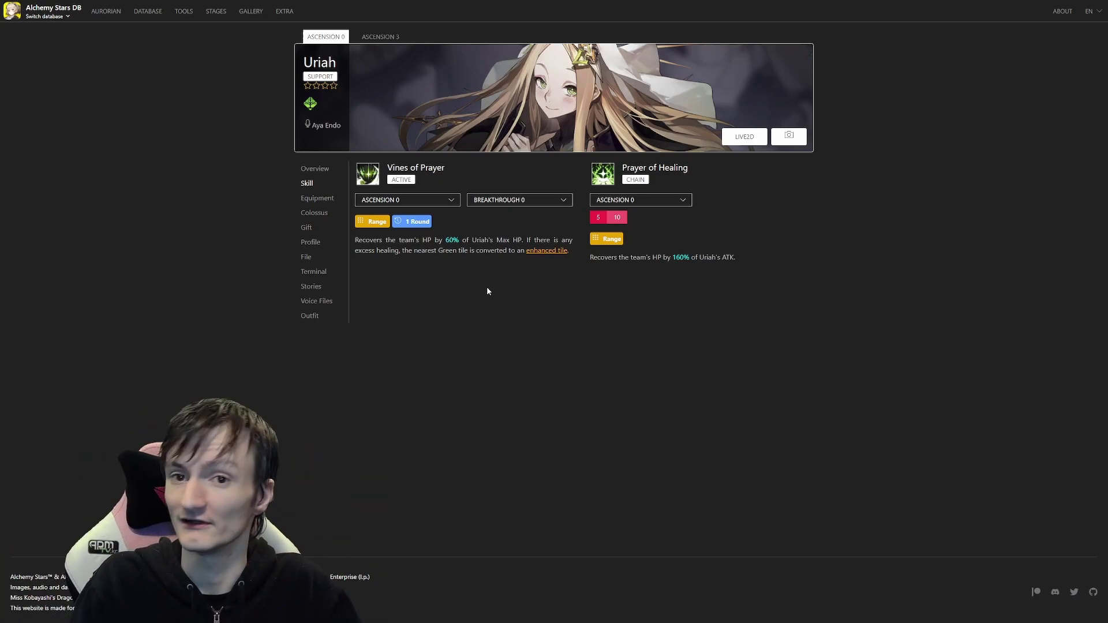
key(alt+Left)
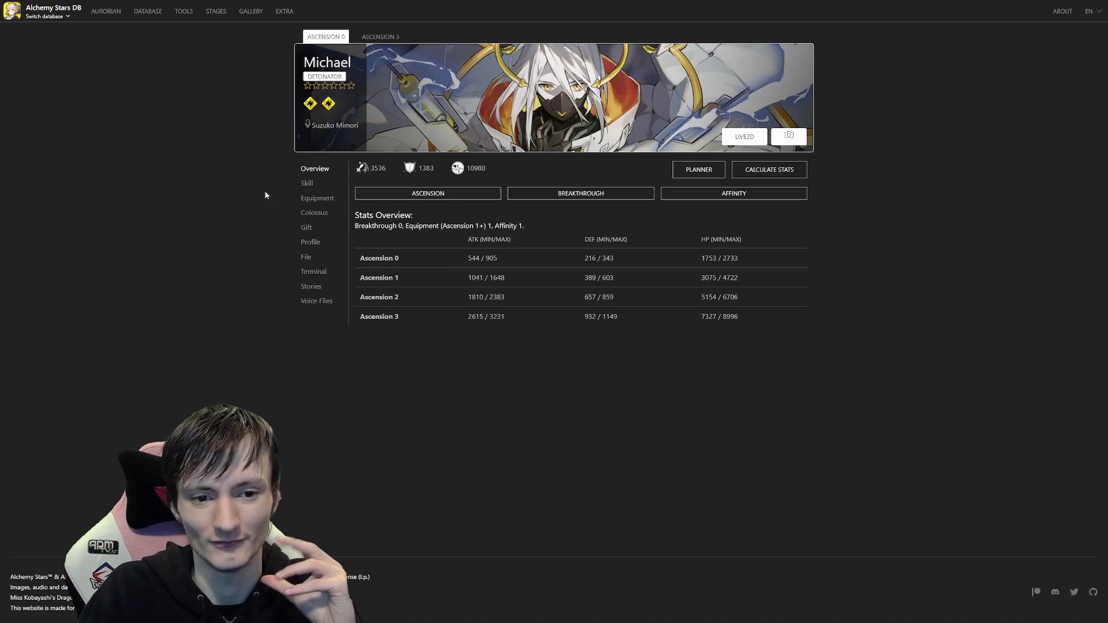
Step: Review Michael's skills and Blade of Reticence's Silent Thunder passive, then open Keating
click(303, 184)
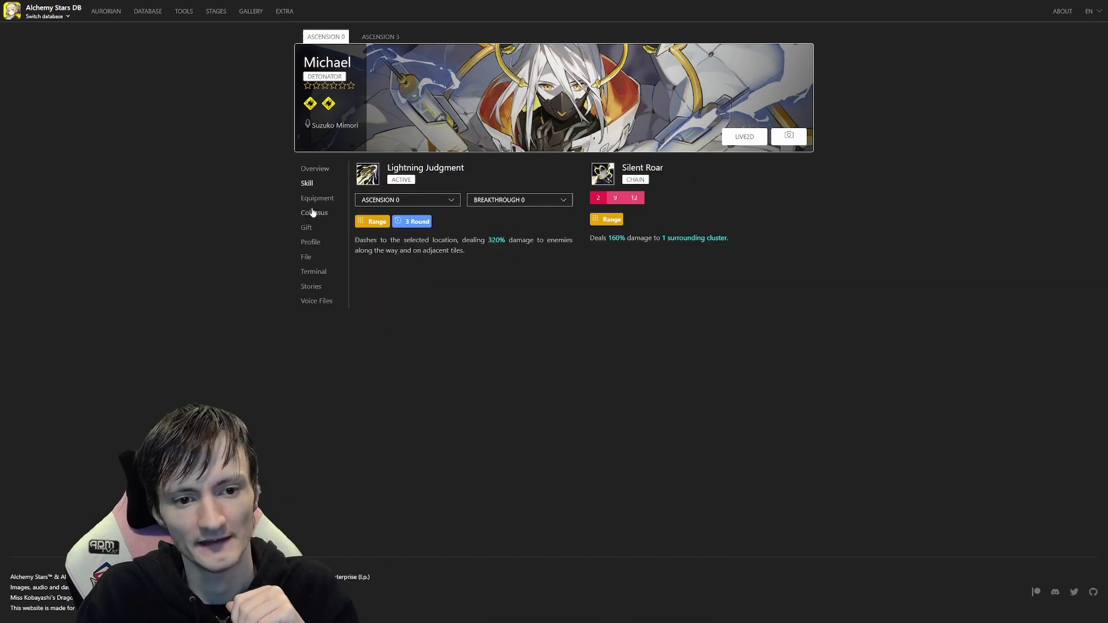
click(314, 199)
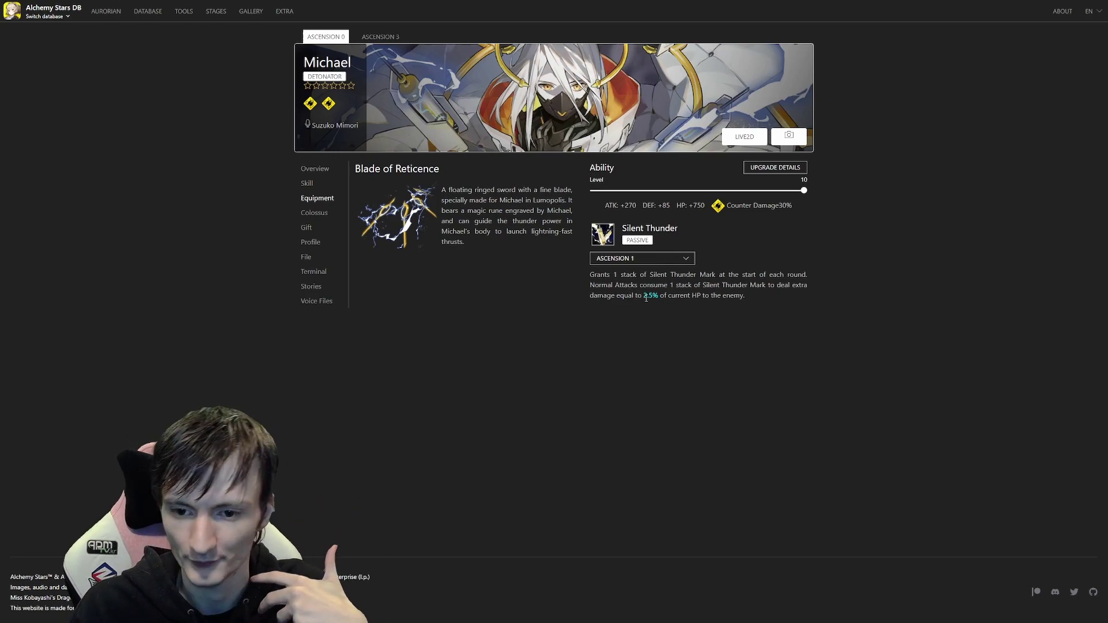
click(761, 299)
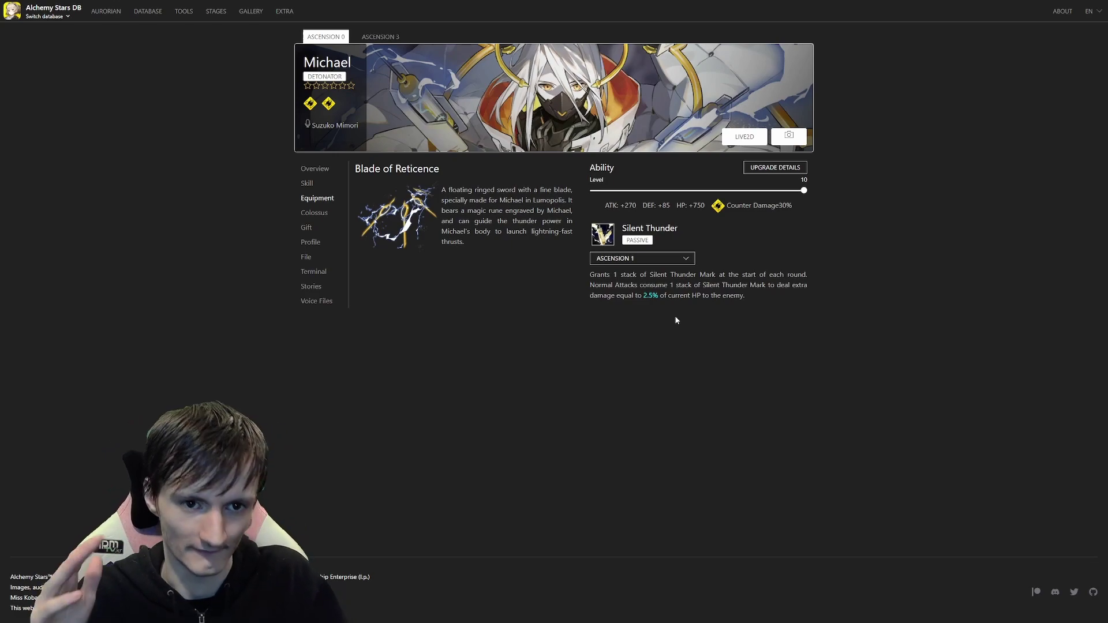
key(alt+Left)
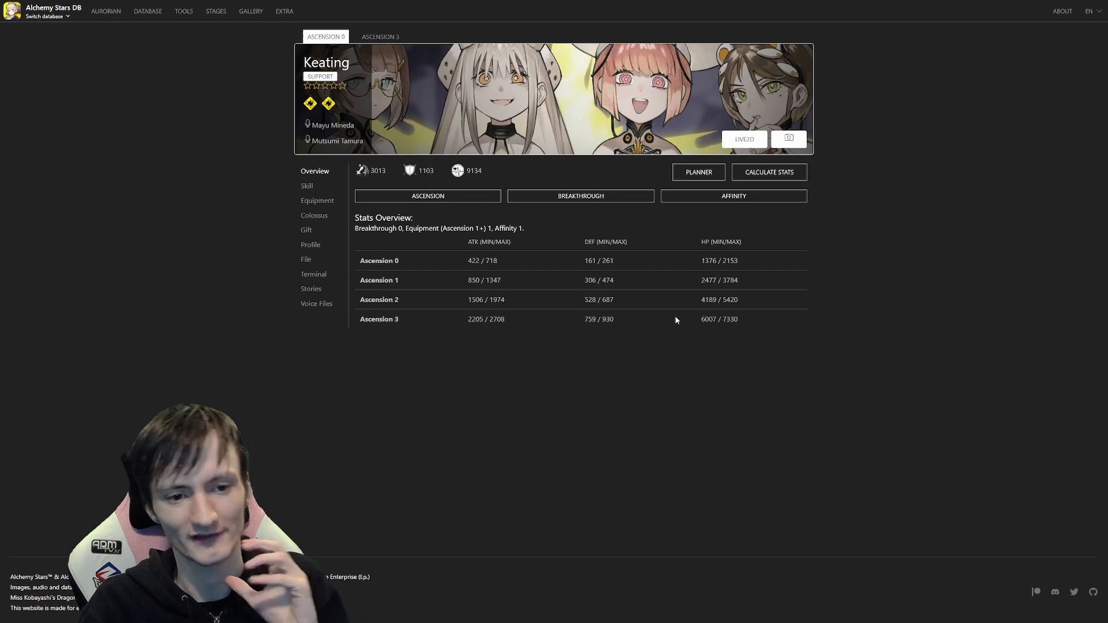
Step: Check Keating's Quadruple Taunting skill and Scroll of Chanting equipment, then go to Nadine
click(308, 185)
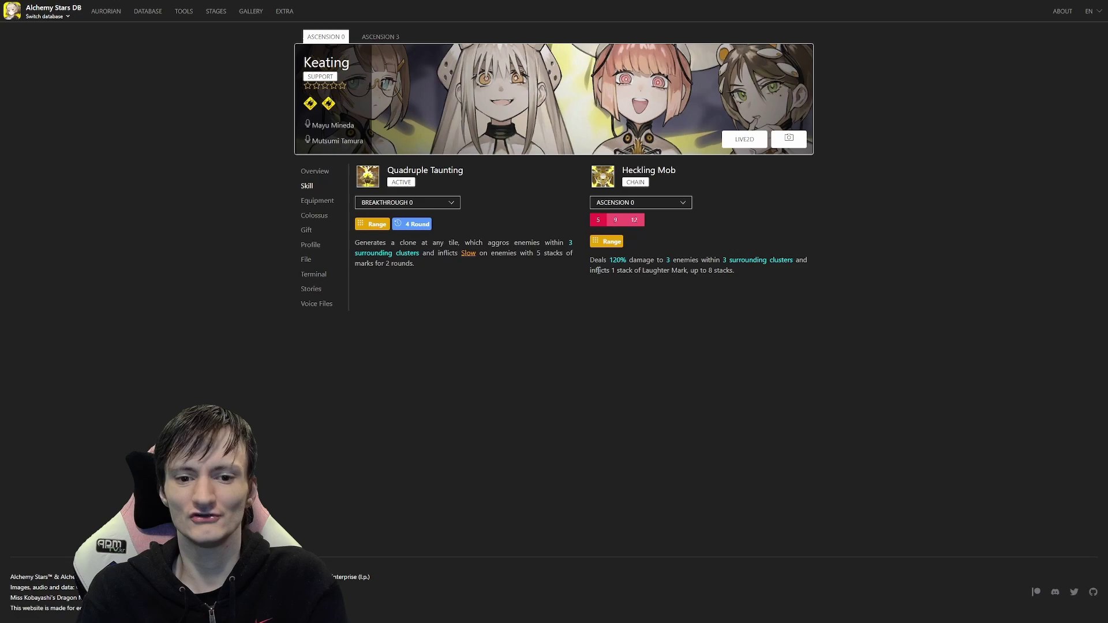
click(320, 203)
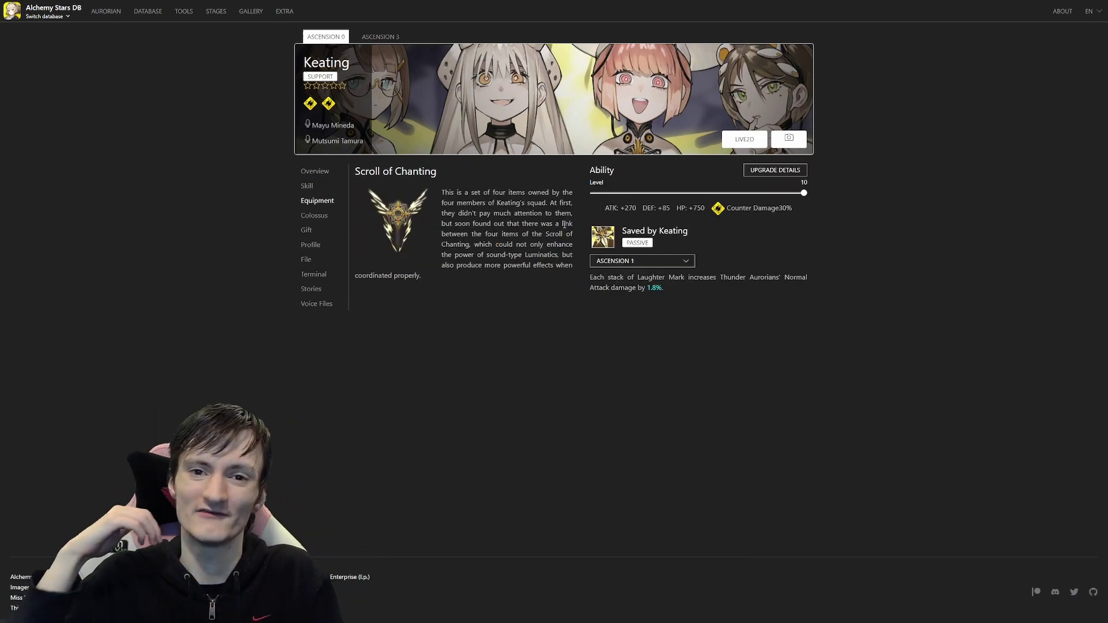
key(alt+Left)
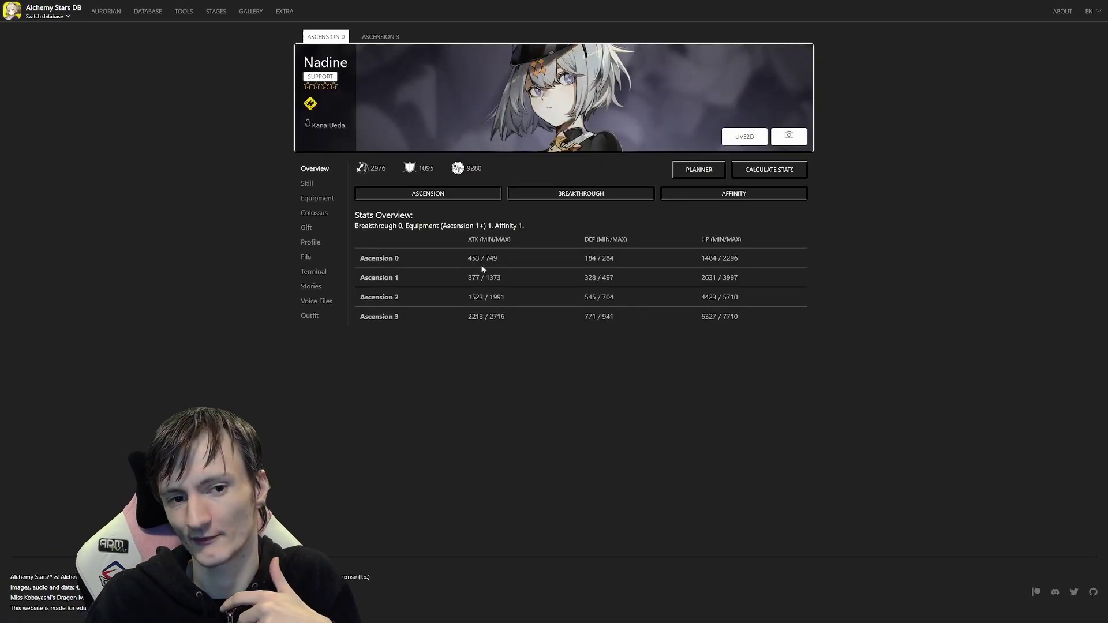
Step: Read Nadine's Lantern of Lumo and Light Echo skills, then move to Azure's page
click(307, 182)
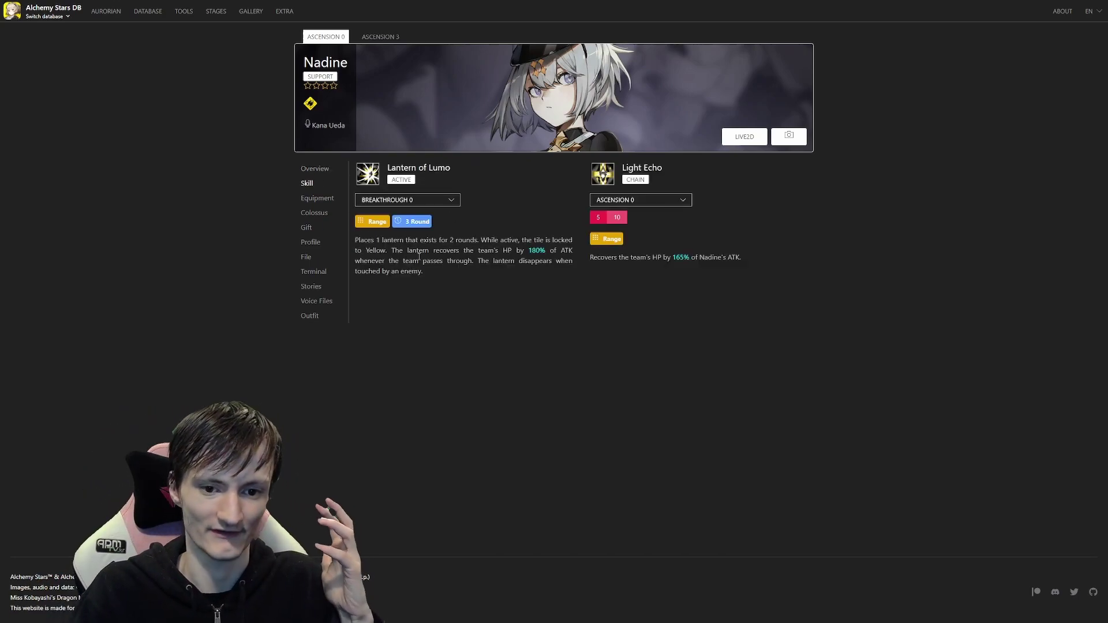
drag(359, 239, 471, 239)
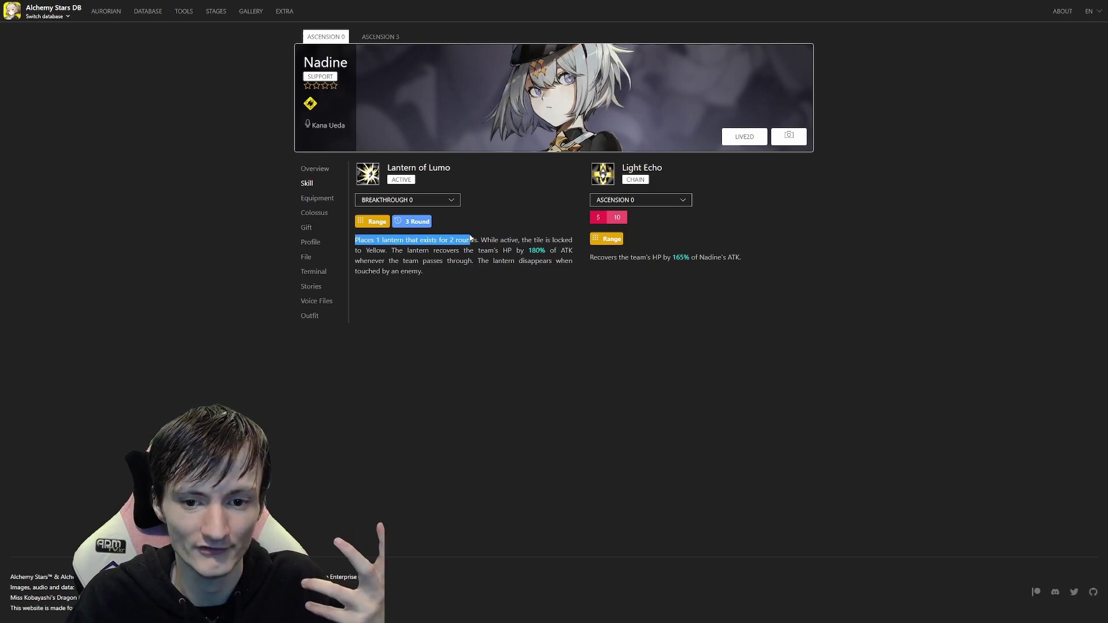
click(470, 237)
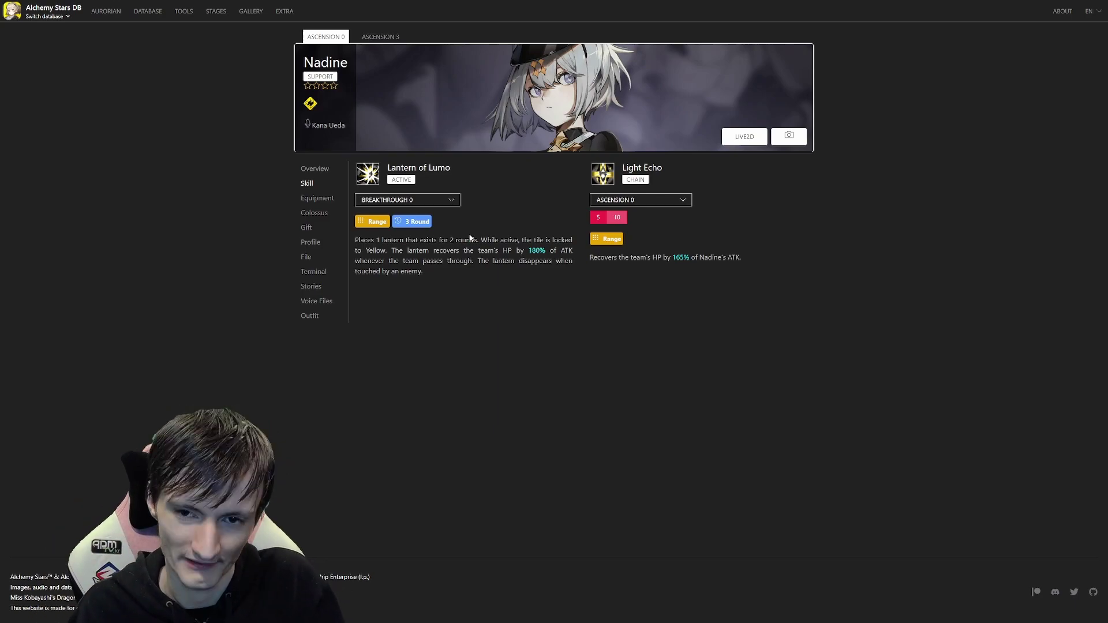
key(alt+Left)
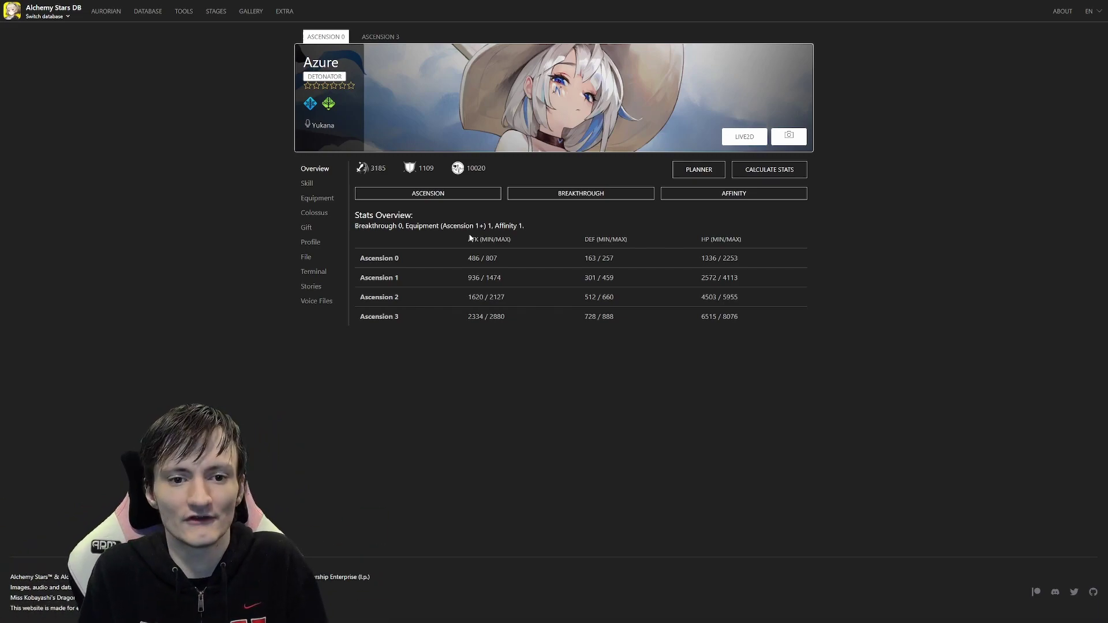
Step: Switch Azure's page to the Skill section listing Cerulean Mirage and Nitro Storm
click(335, 186)
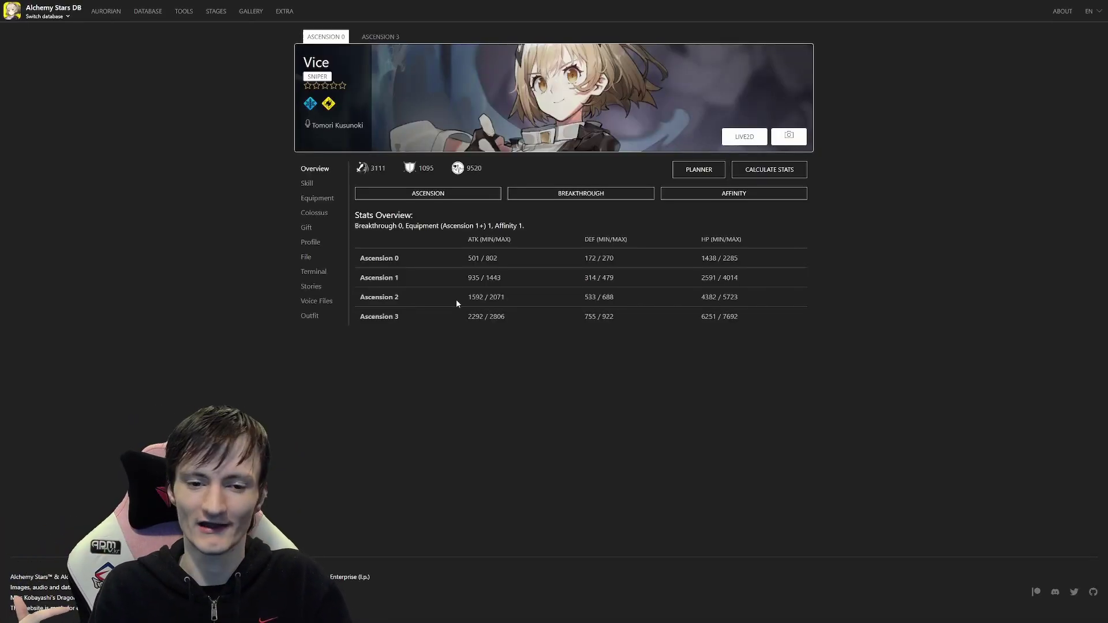
Step: Preview Vice's Rapid Torrent at Ascension 2, revert to Ascension 0, then open Chloe
click(305, 187)
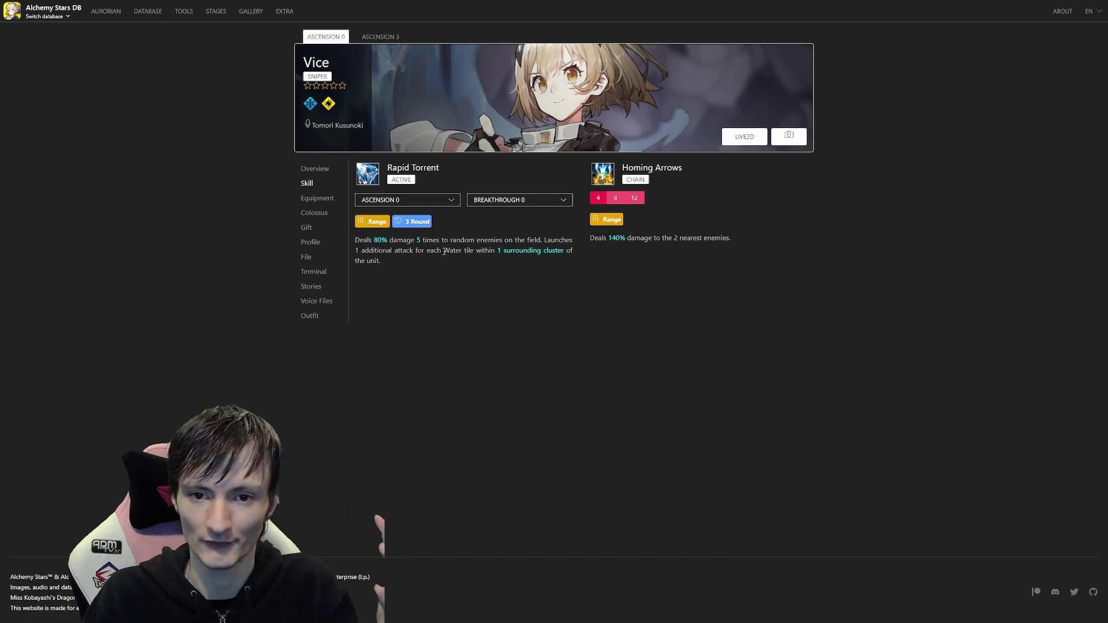
click(405, 200)
click(420, 236)
click(430, 199)
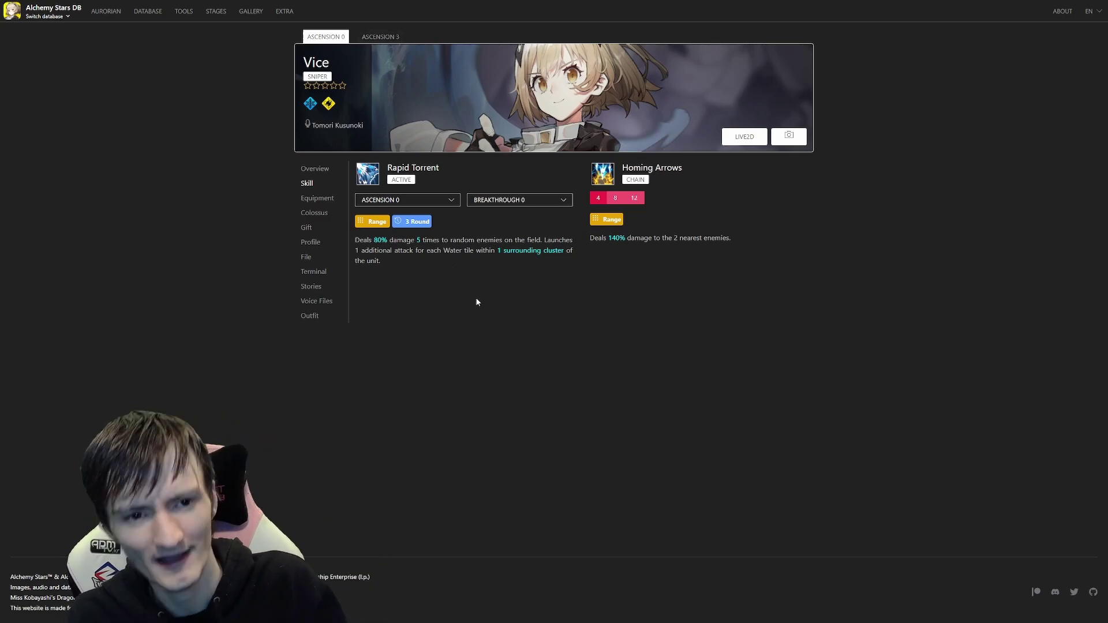
key(alt+Left)
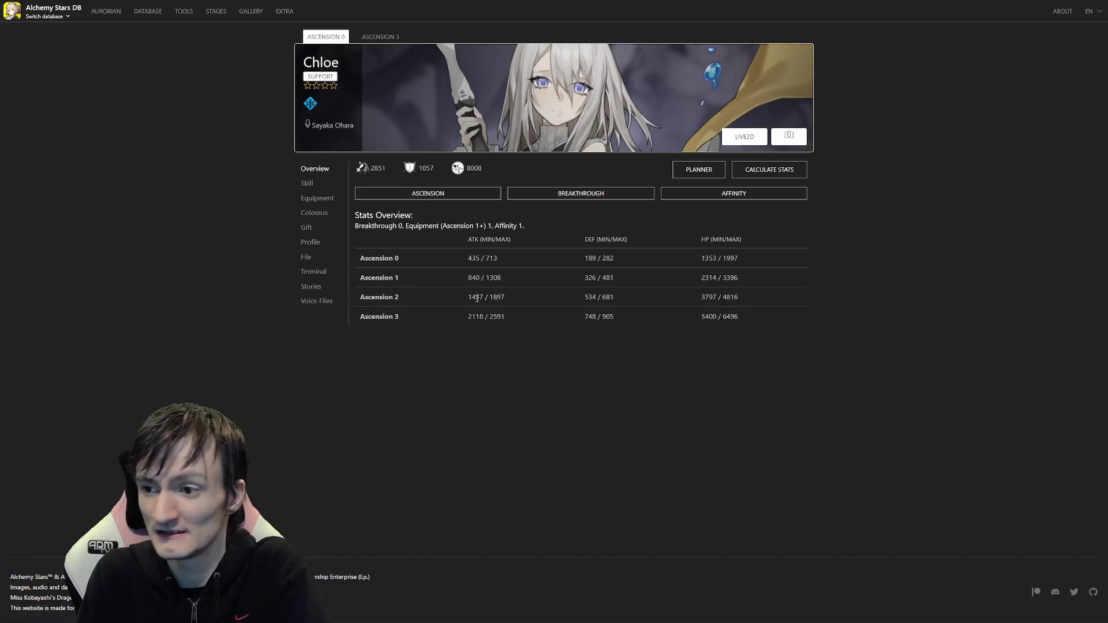
Step: View Chloe's Psalm of Support and Shimmering Sorrow skills, then go to Rinne
click(306, 183)
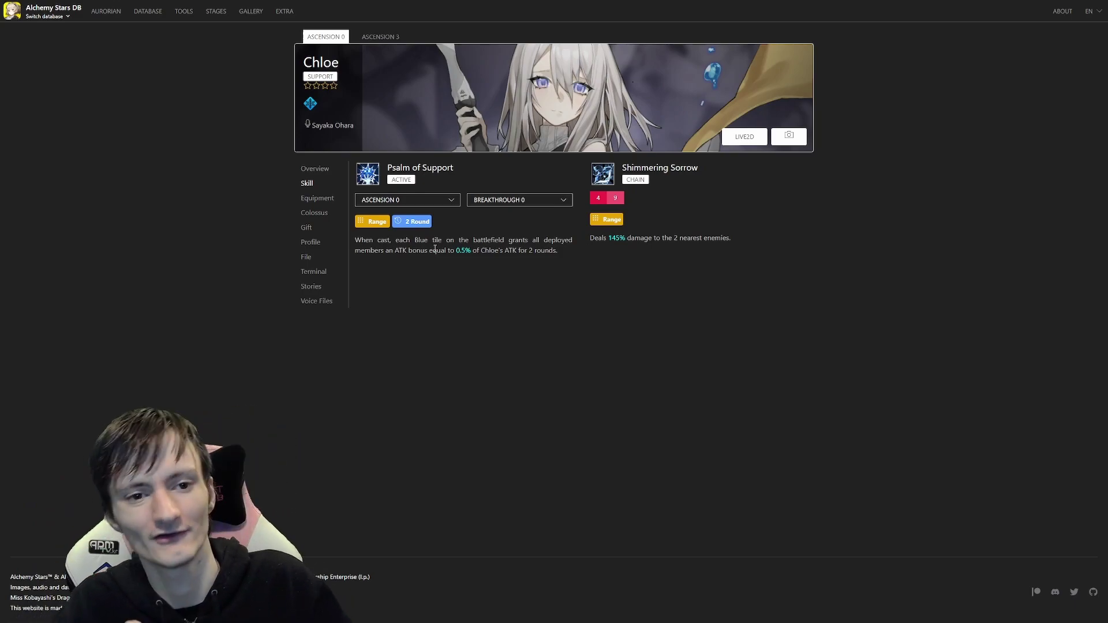
key(alt+Left)
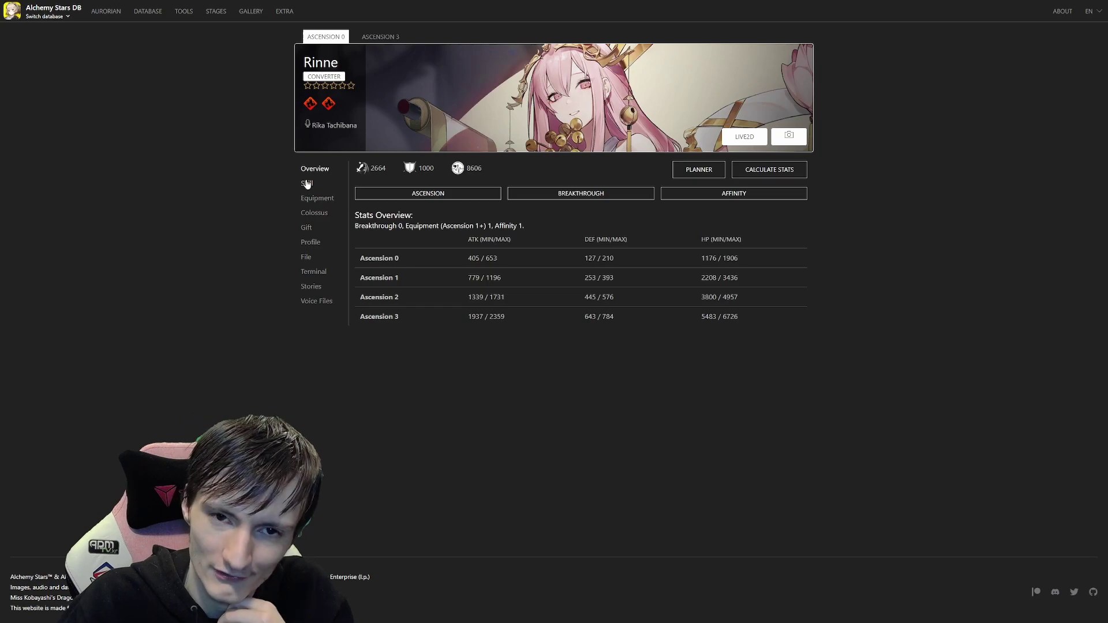
Step: Read Rinne's Ritual Purification skill description
click(306, 183)
triple_click(414, 258)
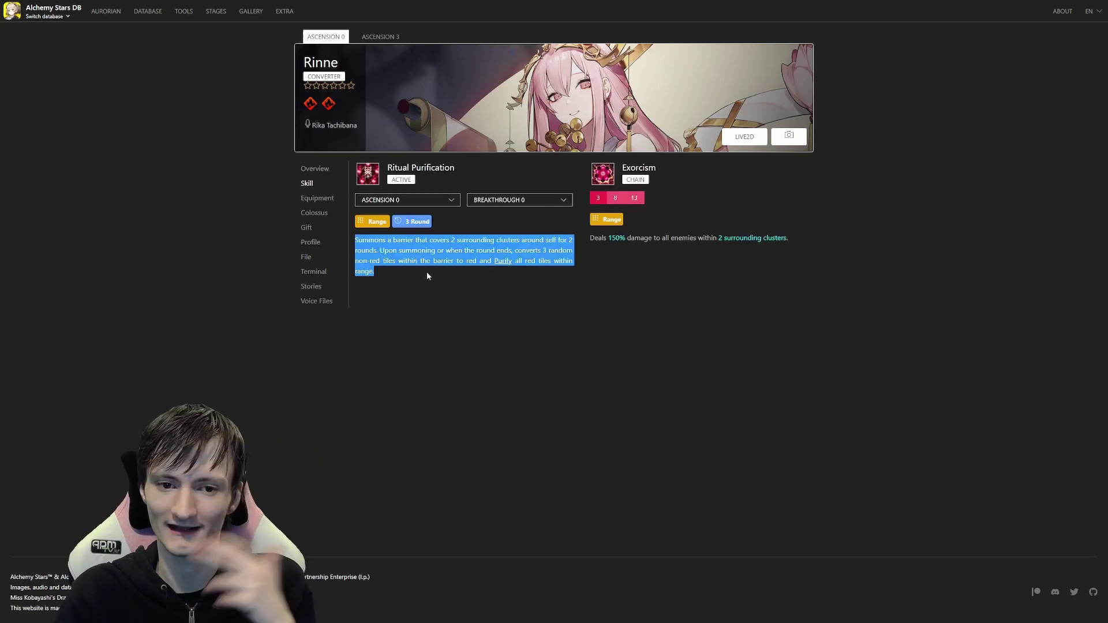
click(436, 291)
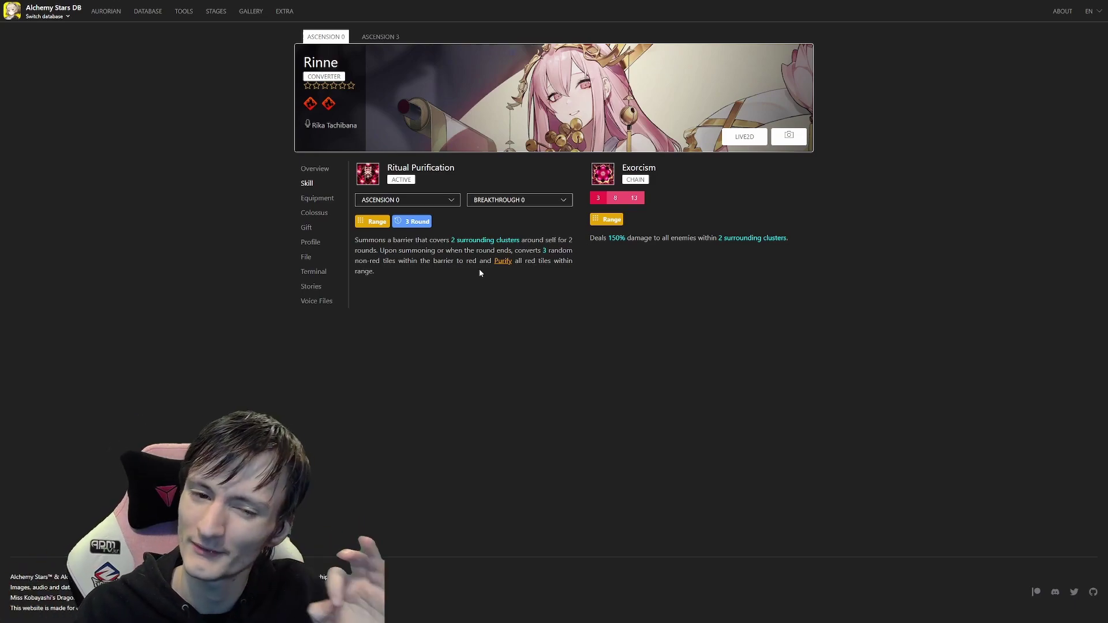
Step: Review the Sanzen Hand Fan's Lead Dancer passive, then open Faust's page
click(343, 199)
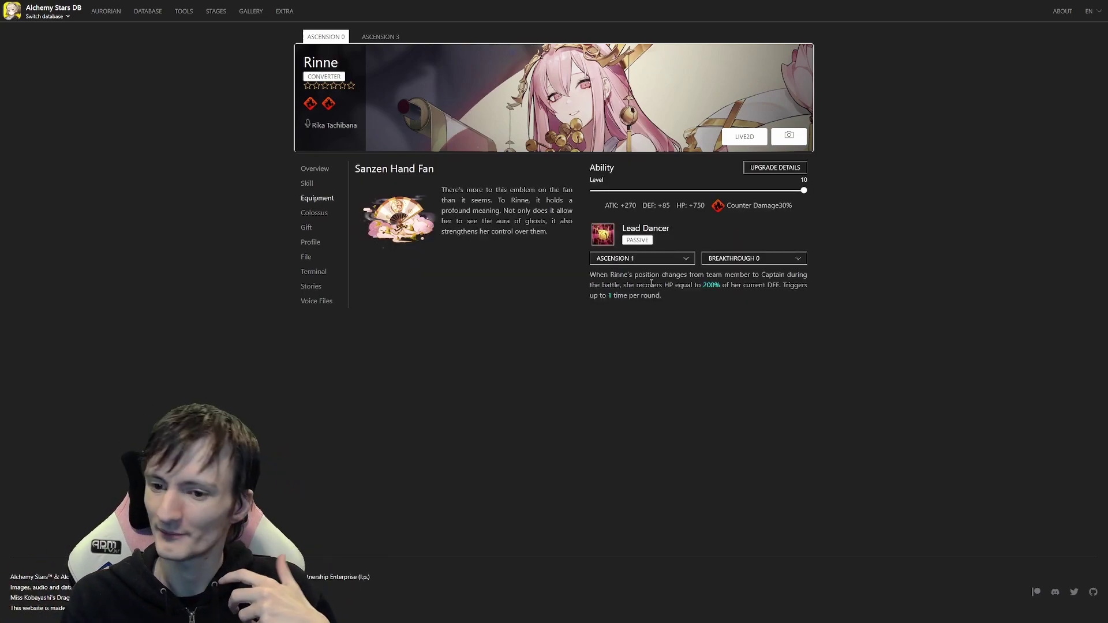
mouse_move(621, 277)
mouse_down()
mouse_move(767, 296)
mouse_move(582, 277)
mouse_up()
click(758, 307)
click(582, 277)
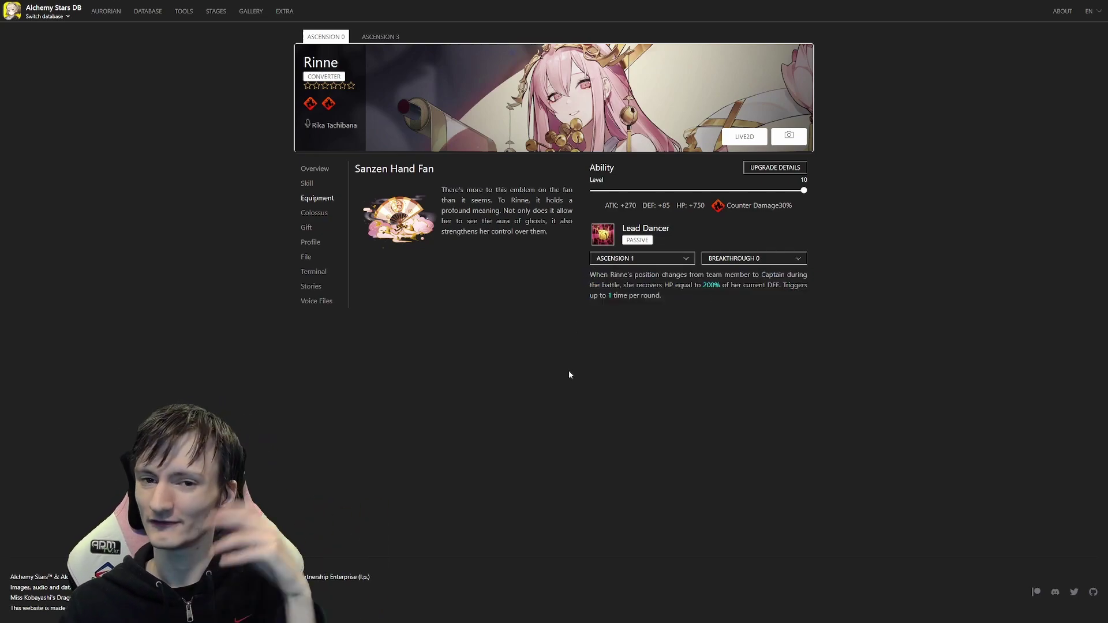
key(alt+Left)
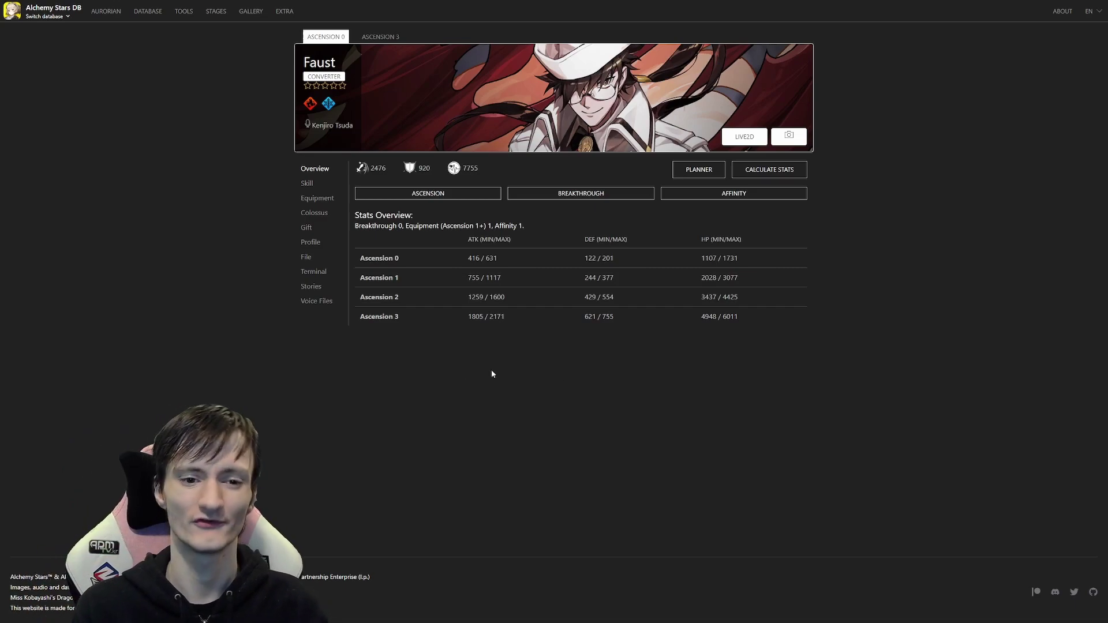
Step: View Faust's skills and Nameless White Suitcase equipment, selecting the Indescribable Fear description
click(318, 183)
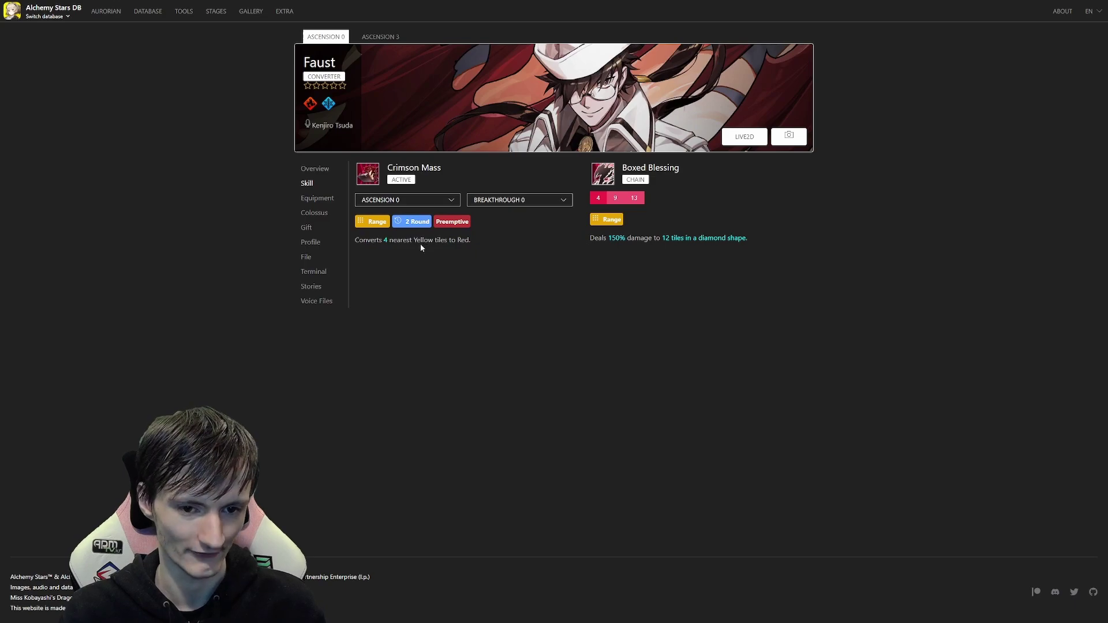
click(319, 198)
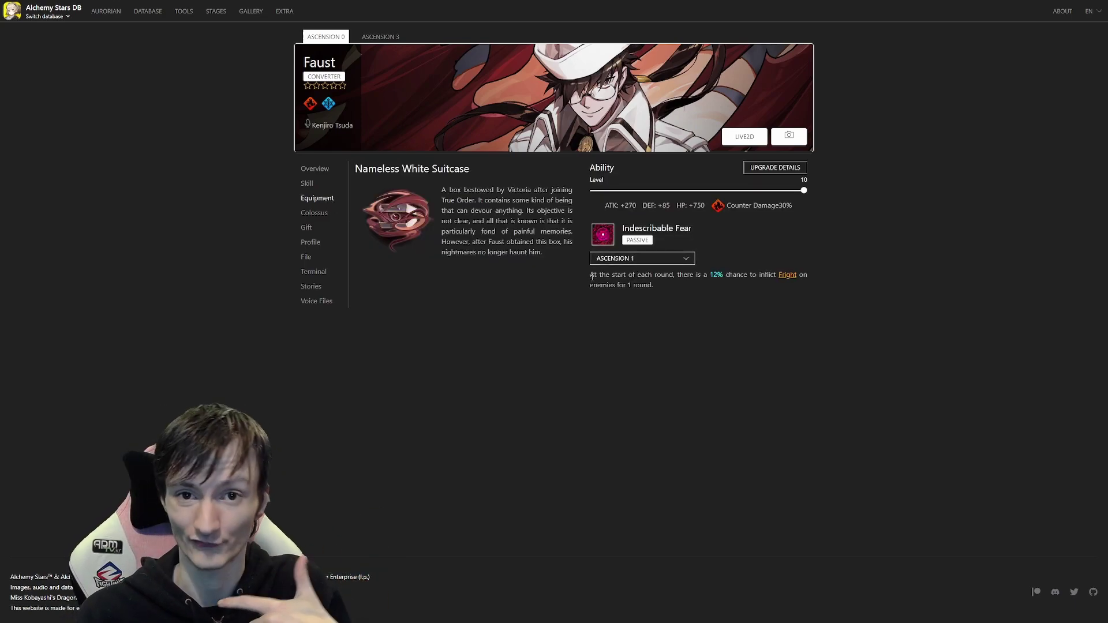
drag(588, 277, 663, 275)
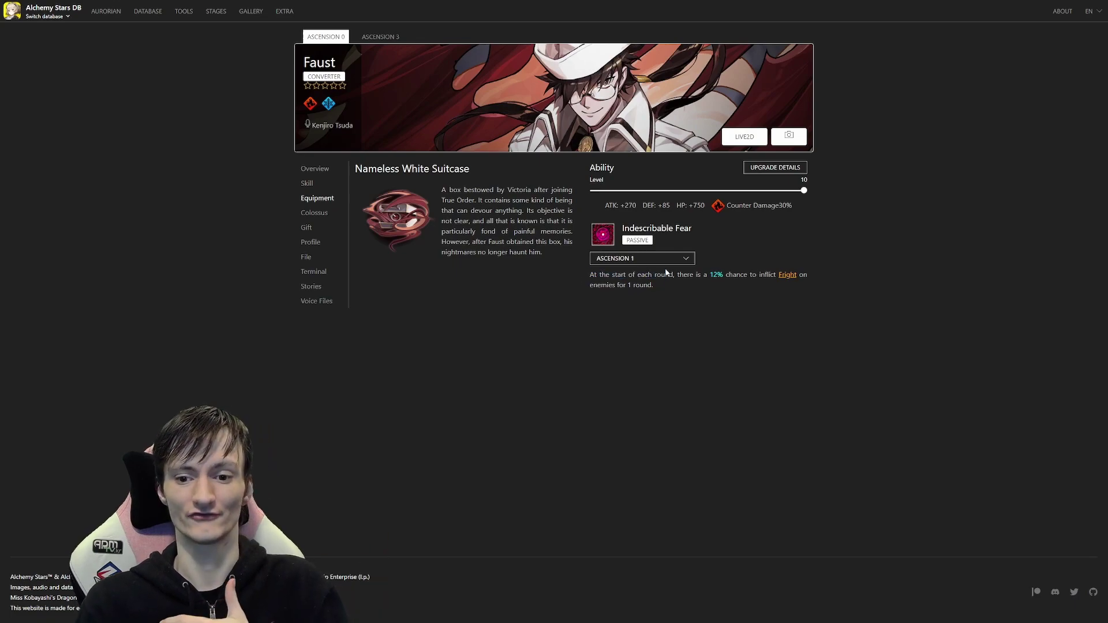
drag(767, 291, 635, 290)
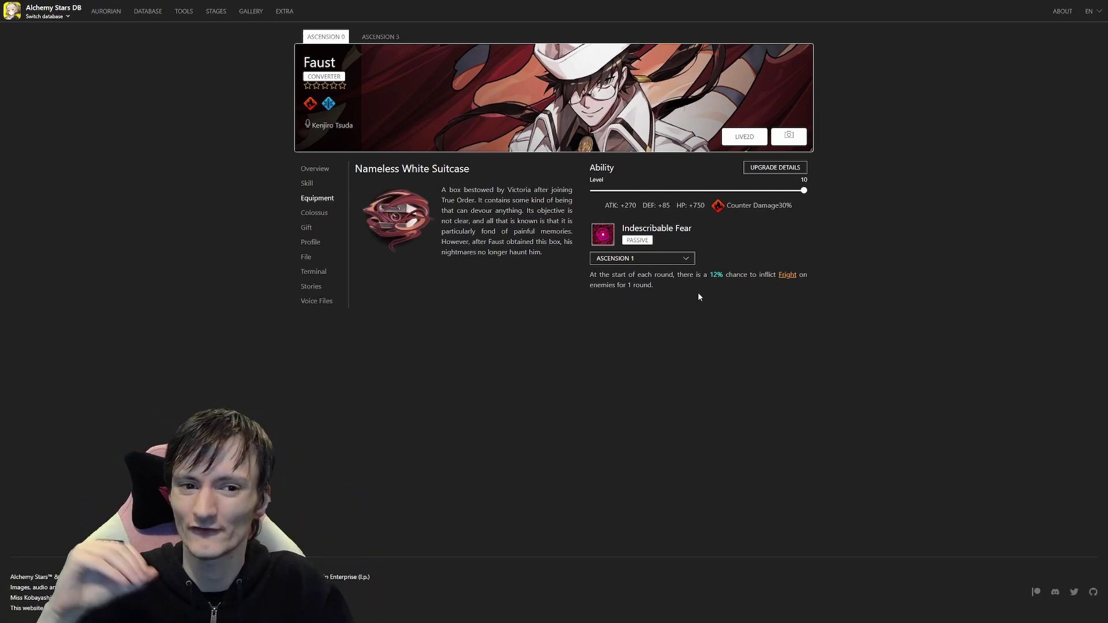
Step: On Chandra's page, view her skills, her Ring: Sekar's Limit equipment, then skills again
key(alt+Left)
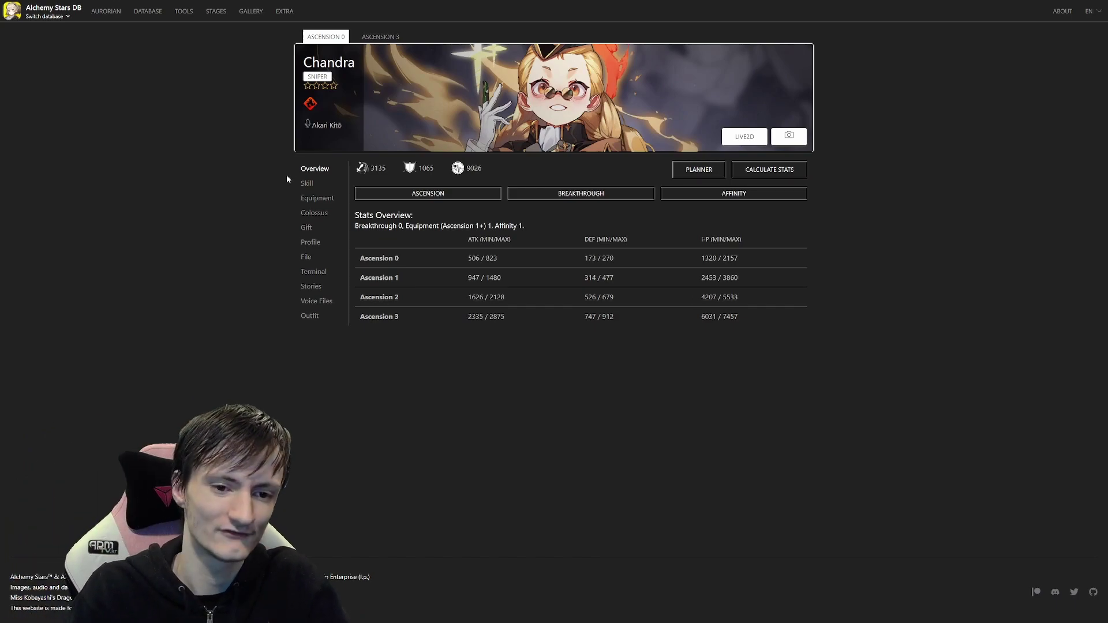
click(308, 183)
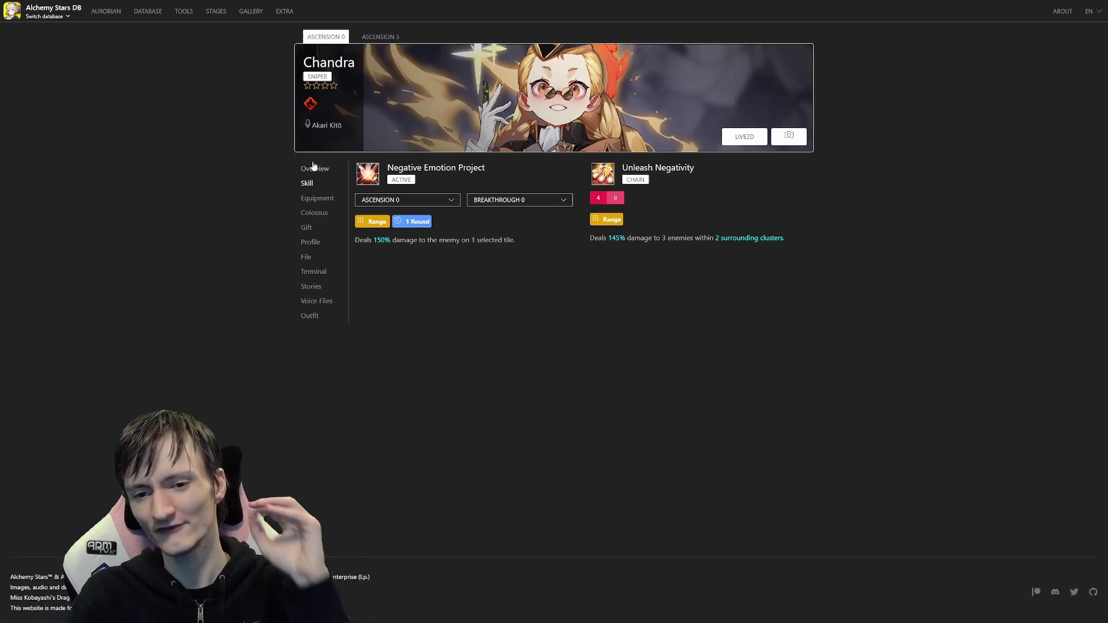
click(309, 198)
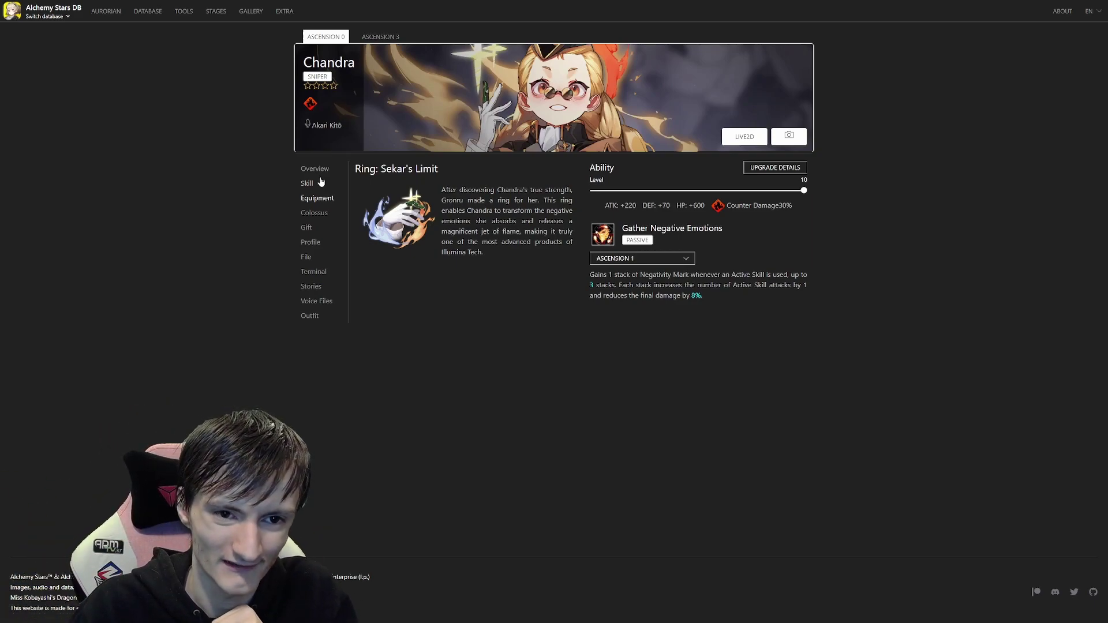
click(321, 183)
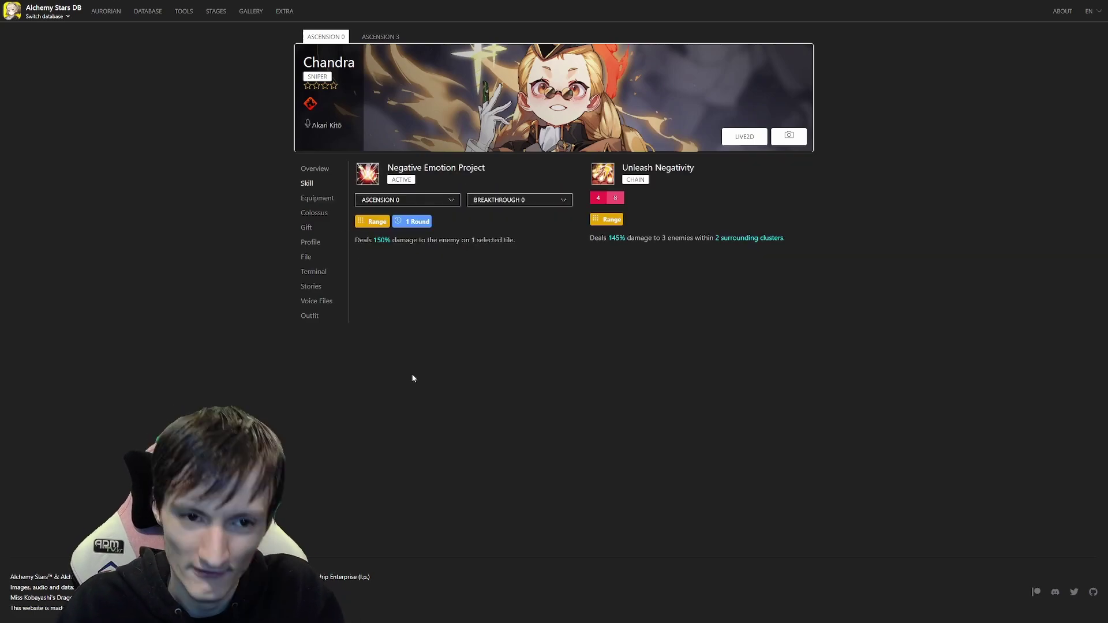
Step: Go back from Chandra's skill page to the Aurorian roster grid
key(alt+Left)
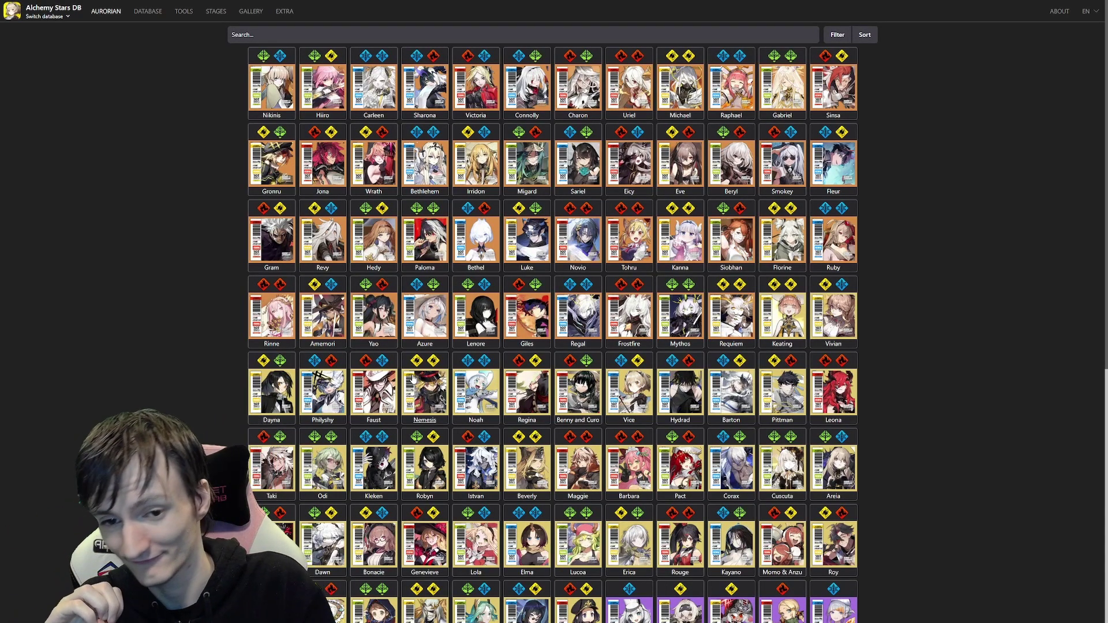